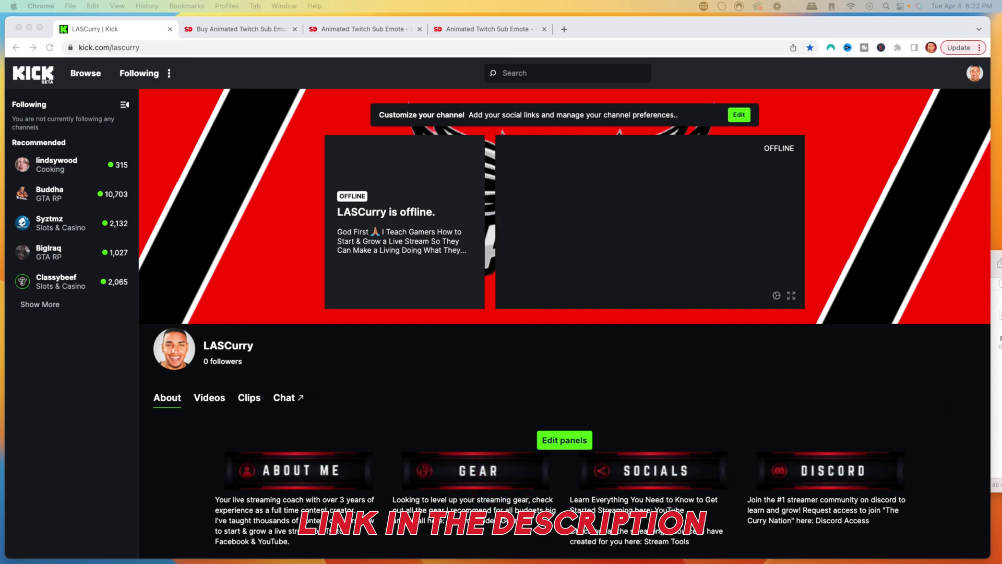
Step: From the avatar menu, go to Settings > Community > Emotes in the Creator Dashboard
left_click(975, 74)
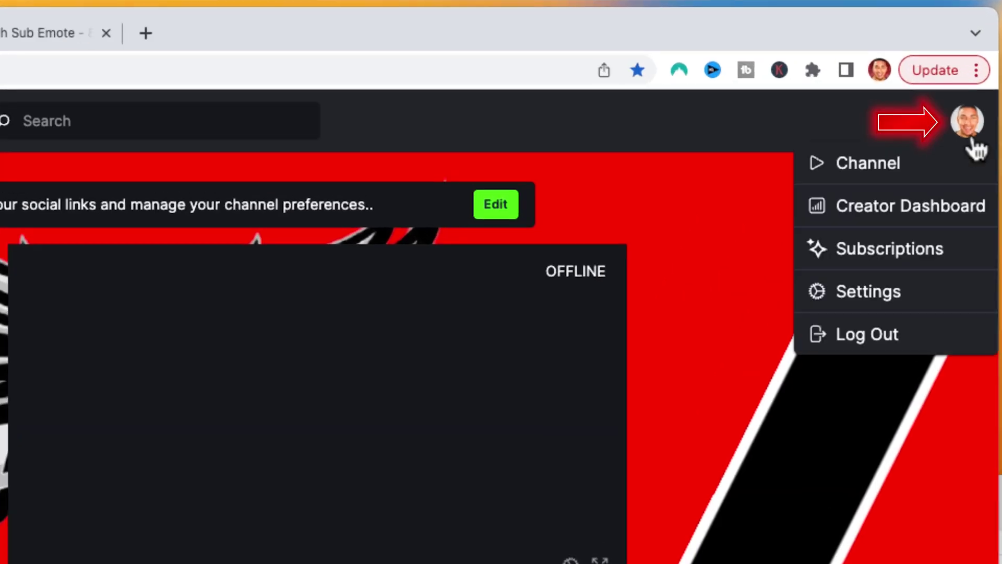
left_click(888, 299)
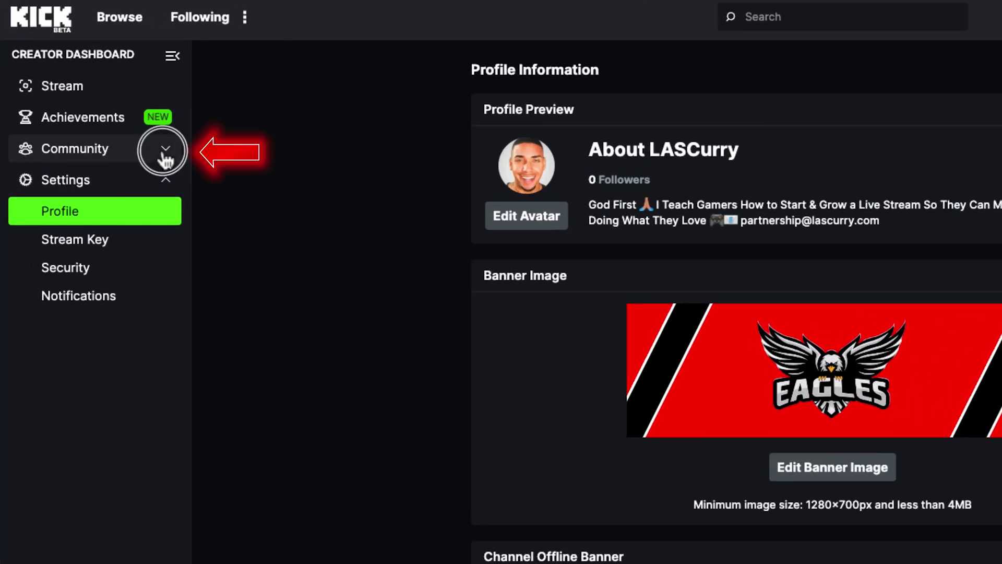
left_click(113, 162)
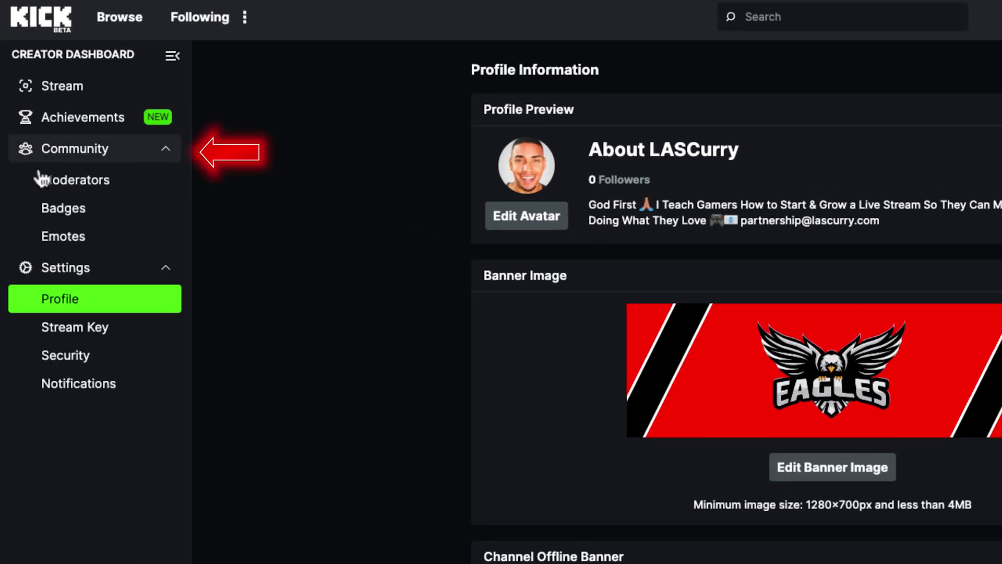
left_click(73, 237)
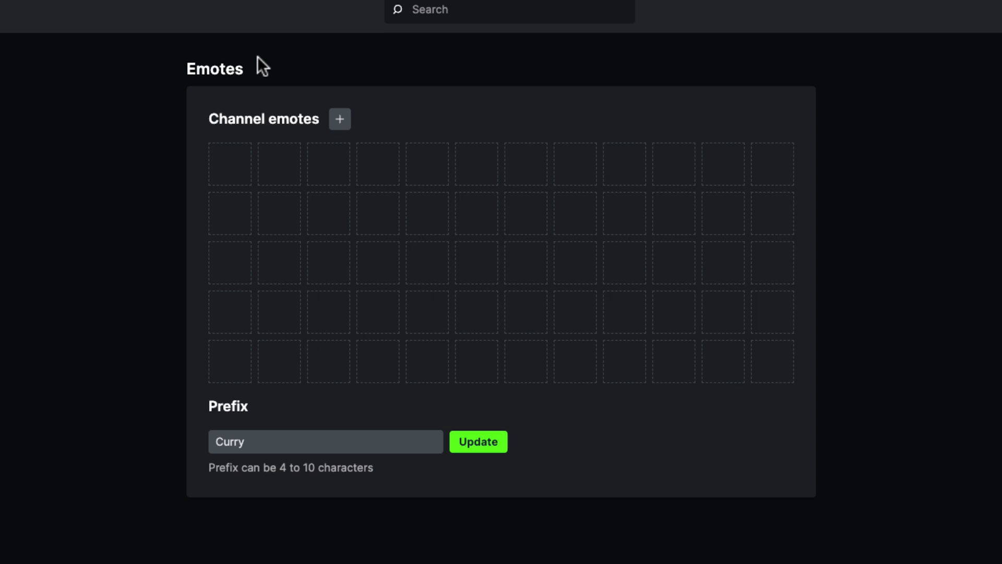
Step: Start a new channel emote and place the cursor in the form's Name field
left_click(340, 119)
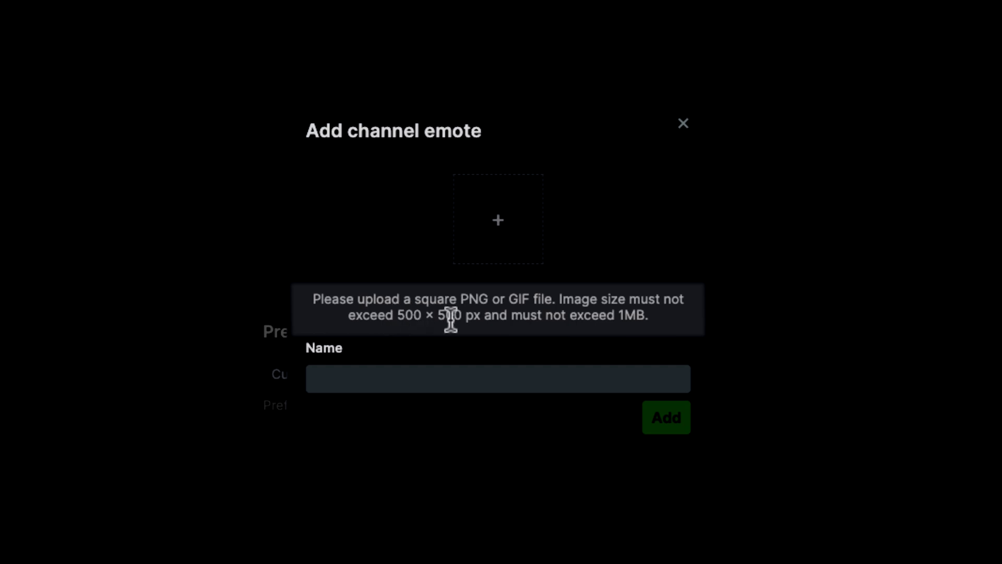
left_click(331, 377)
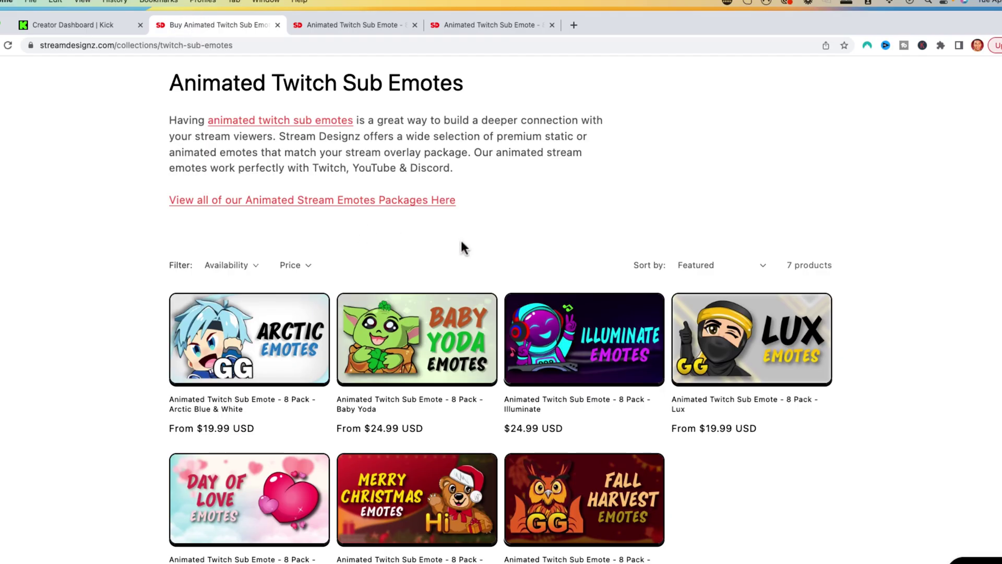
Step: Open the Lux pack product page, view its full preview image and play the animated preview video
scroll(491, 246, "up", 2)
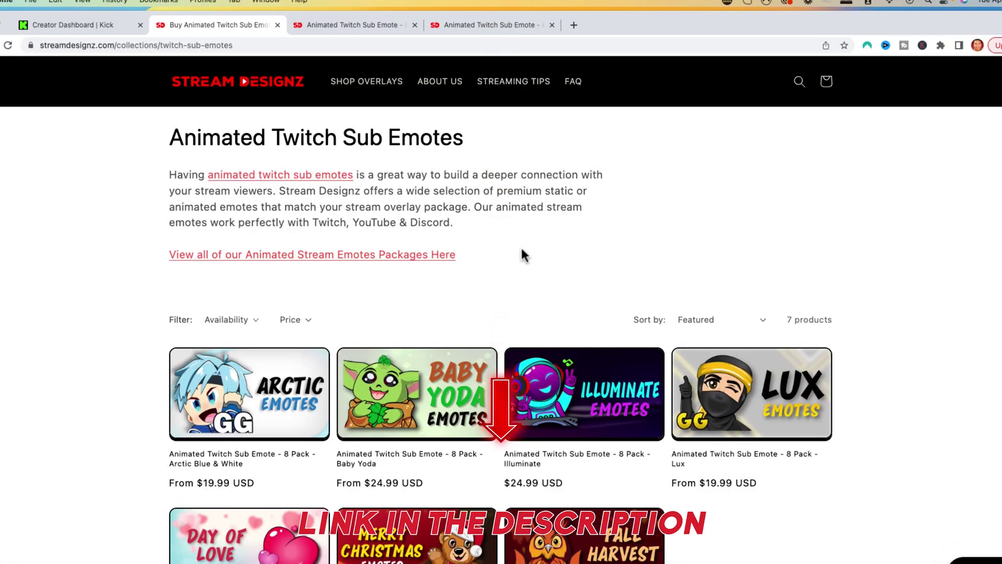
scroll(521, 245, "down", 3)
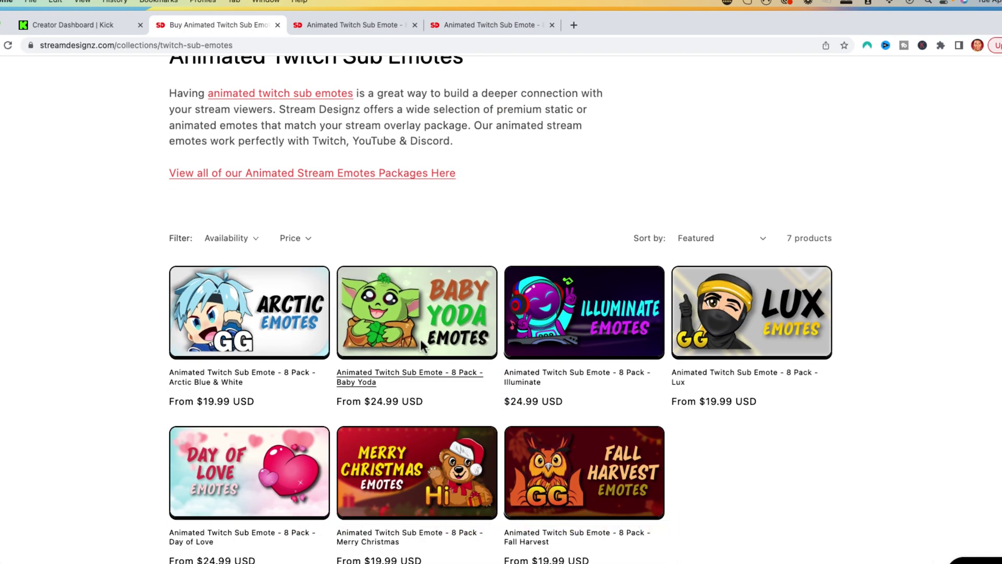
left_click(356, 26)
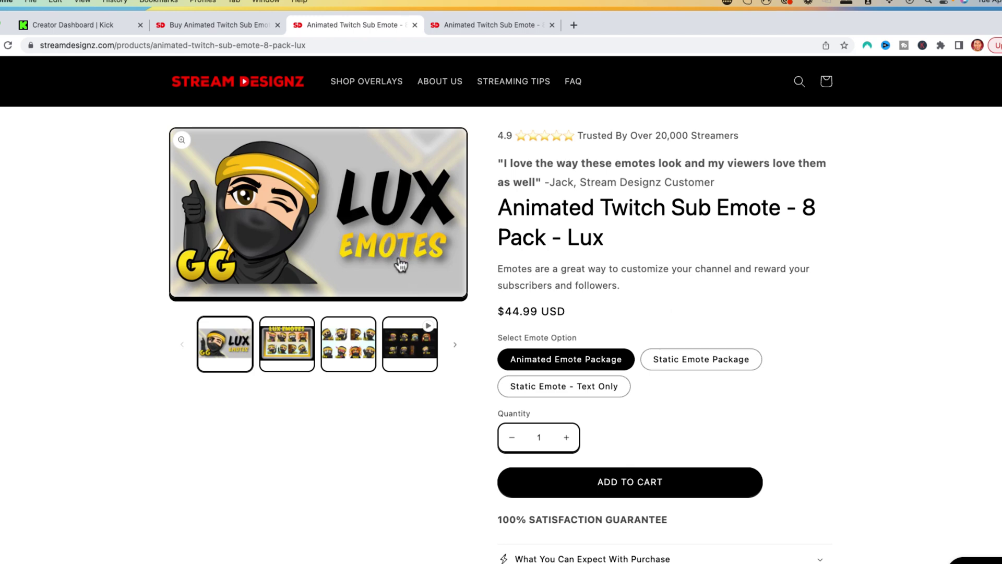
left_click(476, 20)
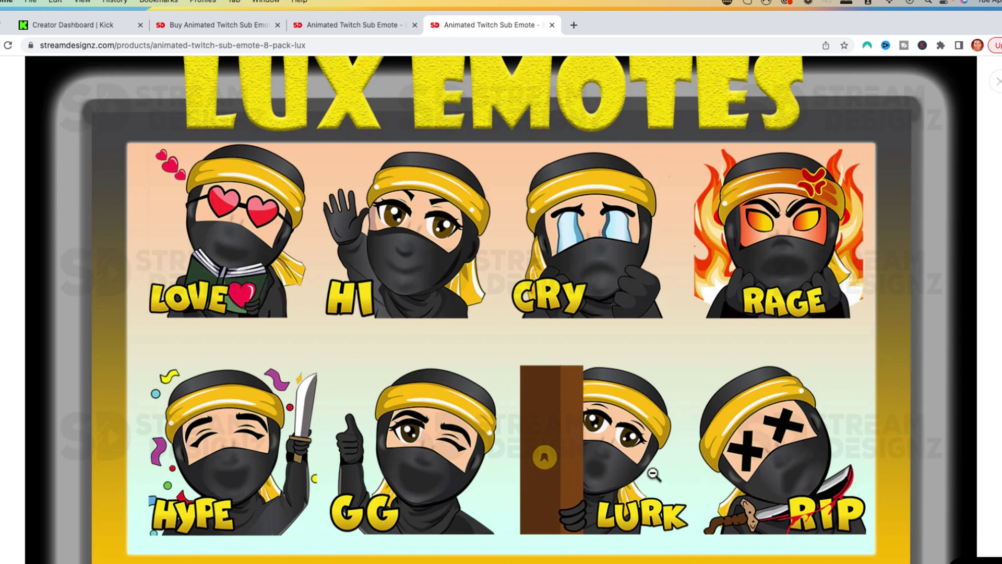
scroll(579, 470, "down", 15)
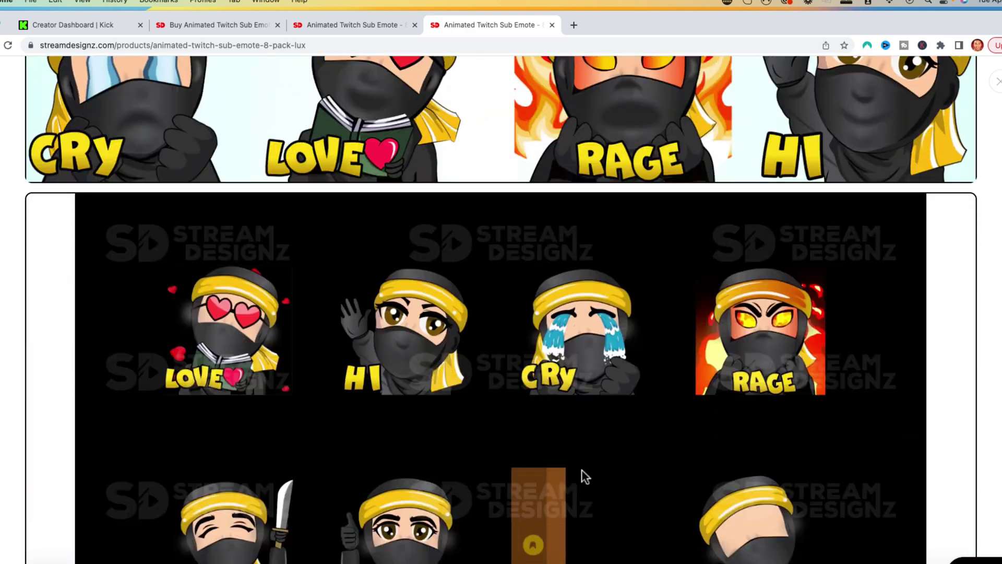
scroll(581, 469, "down", 3)
left_click(53, 509)
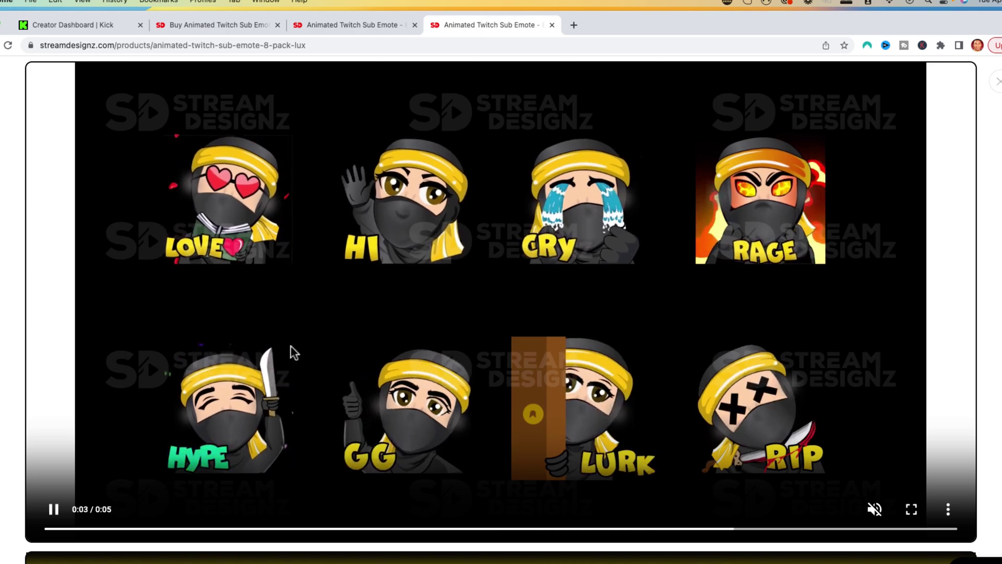
Step: Back in Kick's emote form, open the image file chooser and browse to the Desktop
left_click(83, 23)
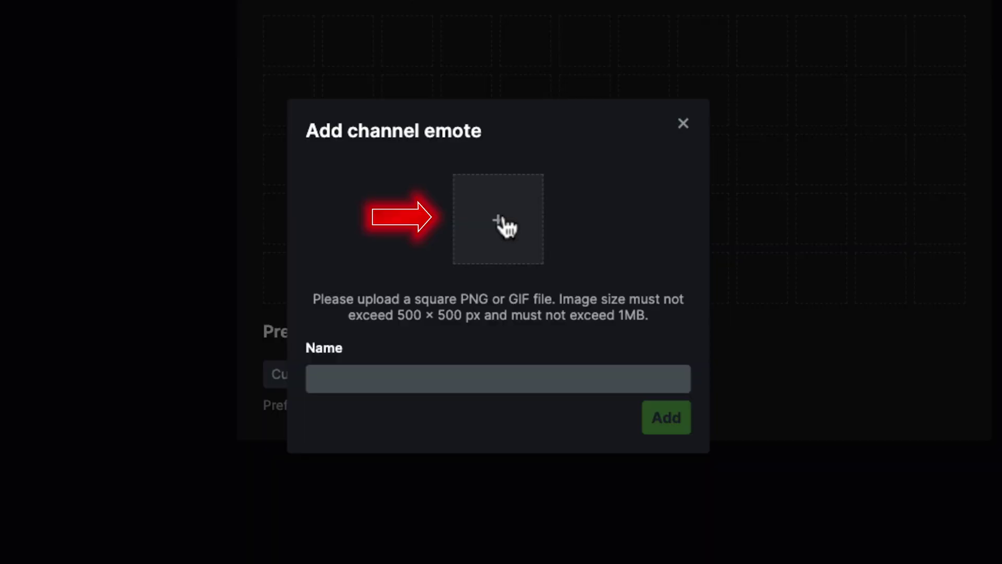
left_click(502, 223)
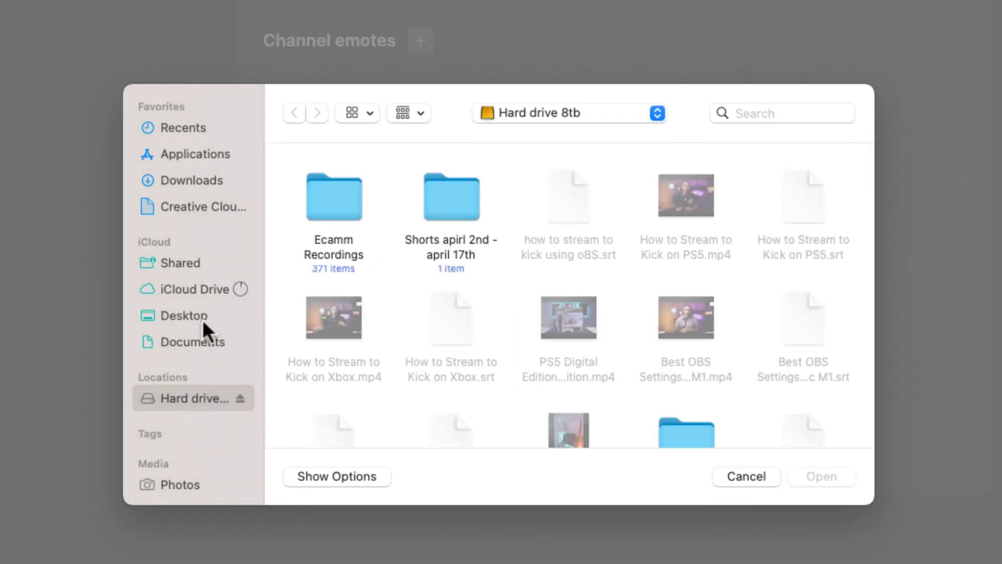
left_click_drag(198, 196, 210, 196)
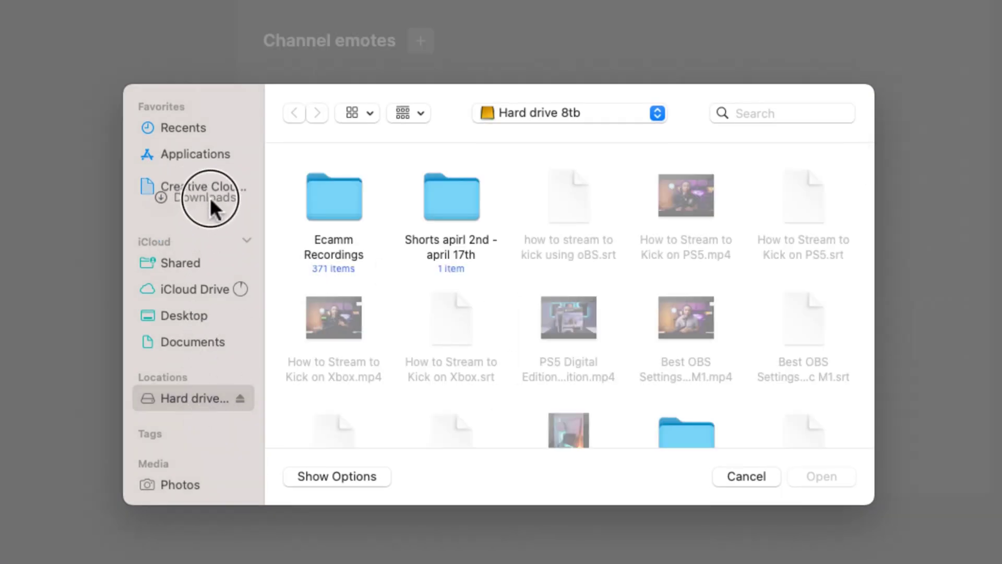
left_click(189, 313)
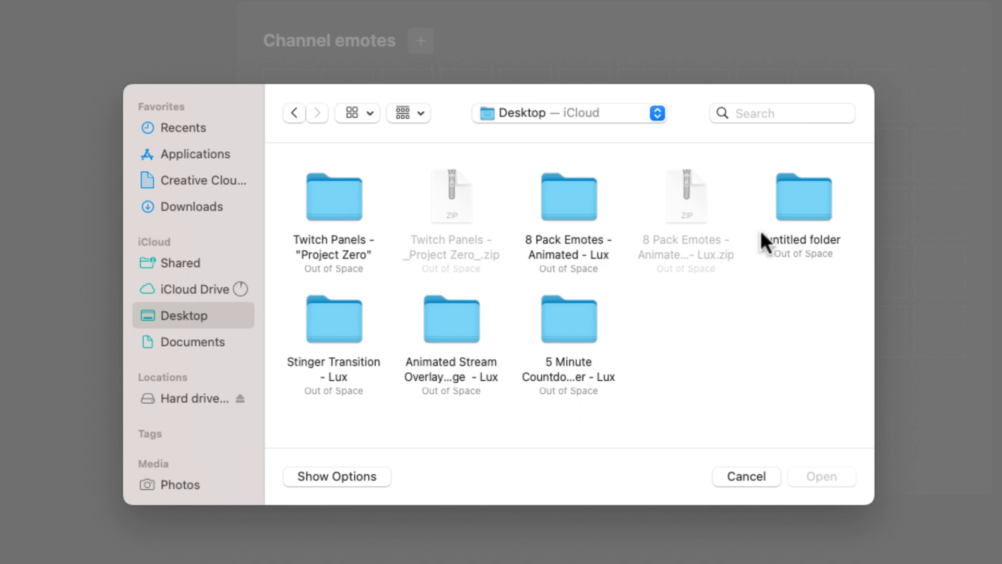
Step: Upload Cry 112x112.gif from the Lux pack's Cry folder, name it Cry, and add it
double_click(564, 201)
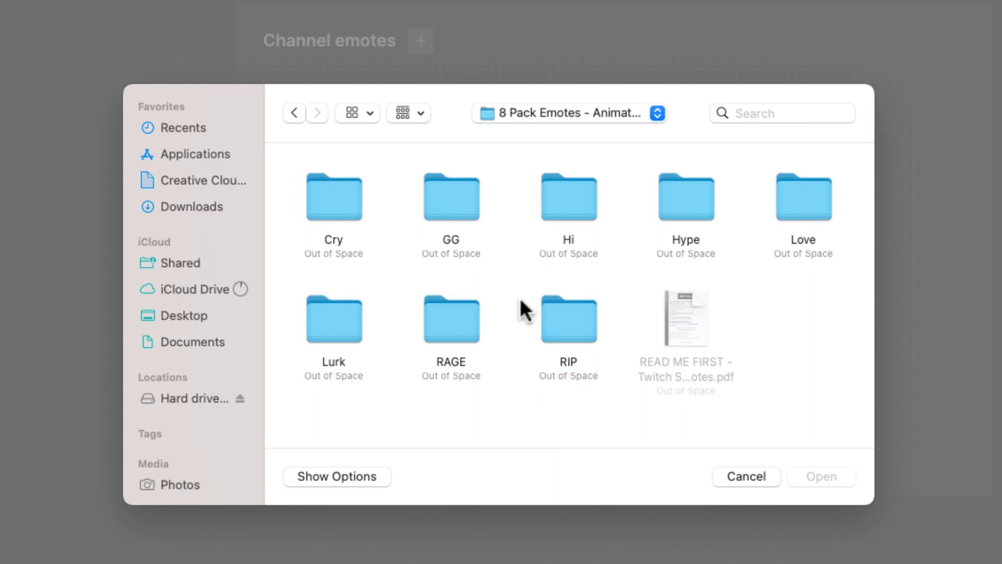
double_click(347, 208)
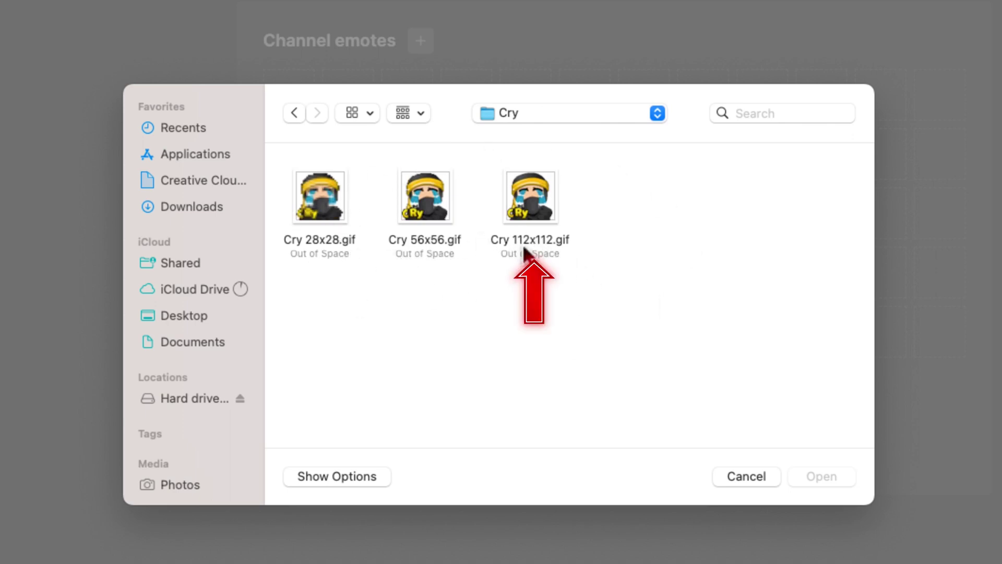
left_click(534, 214)
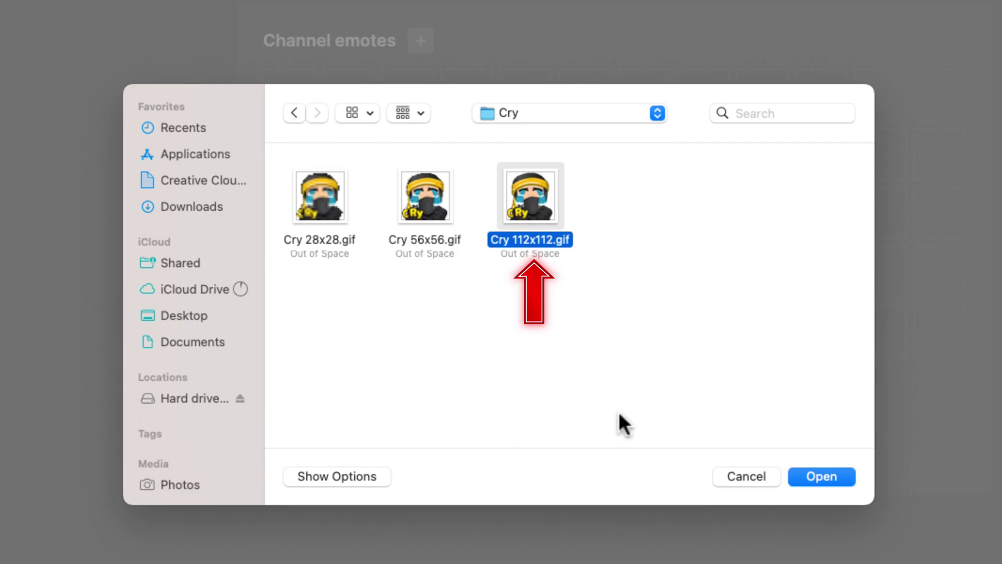
left_click(828, 474)
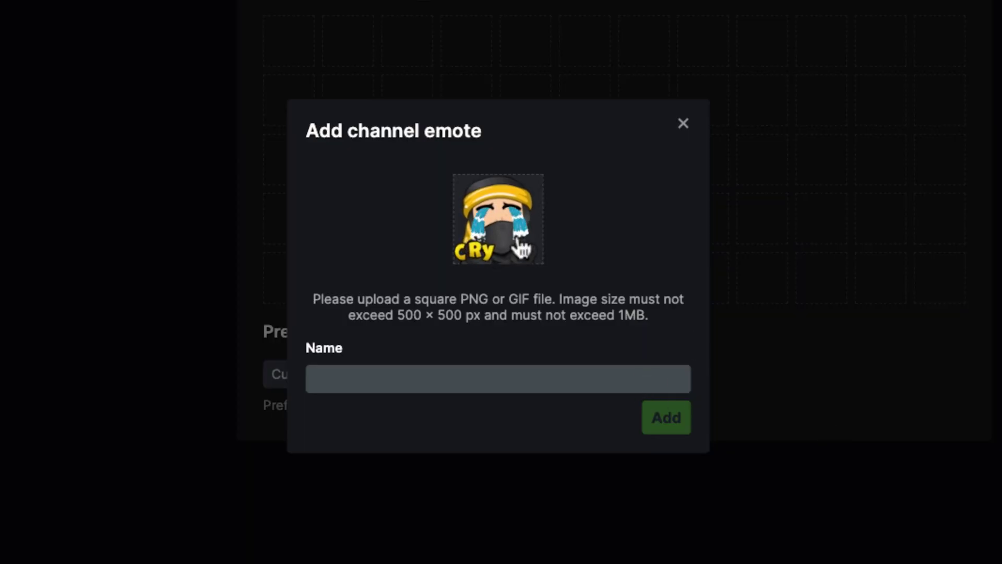
left_click(359, 380)
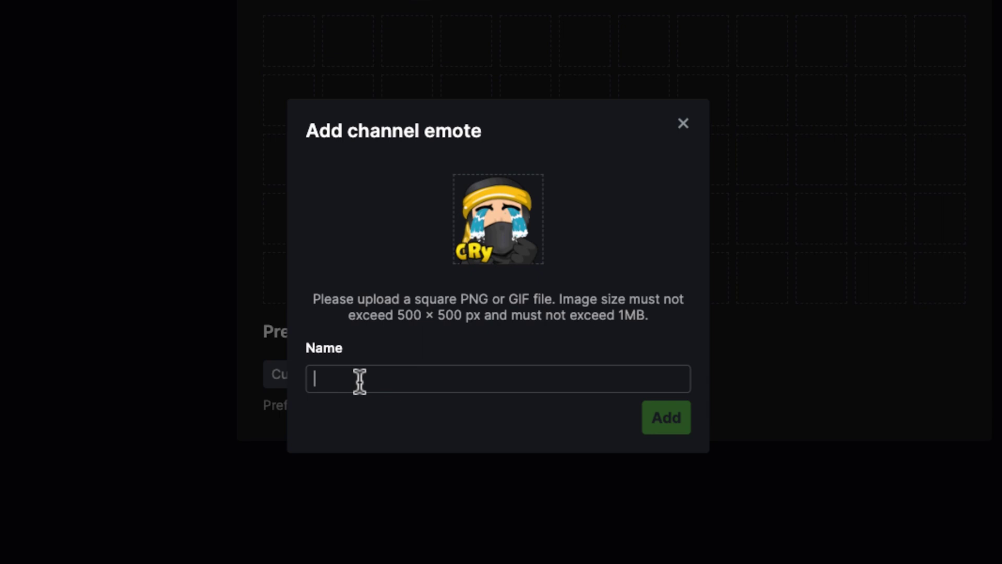
type("Cry")
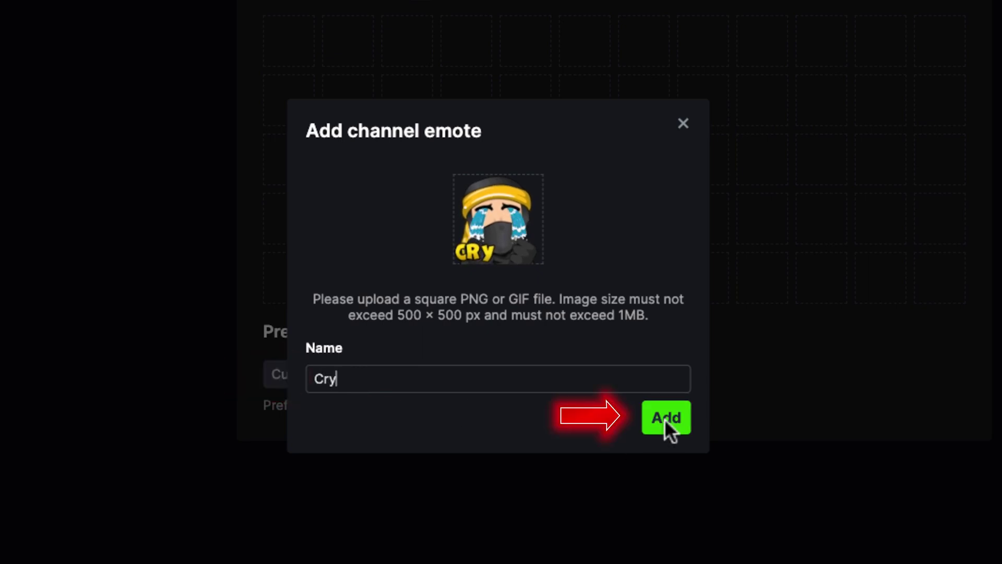
left_click(665, 418)
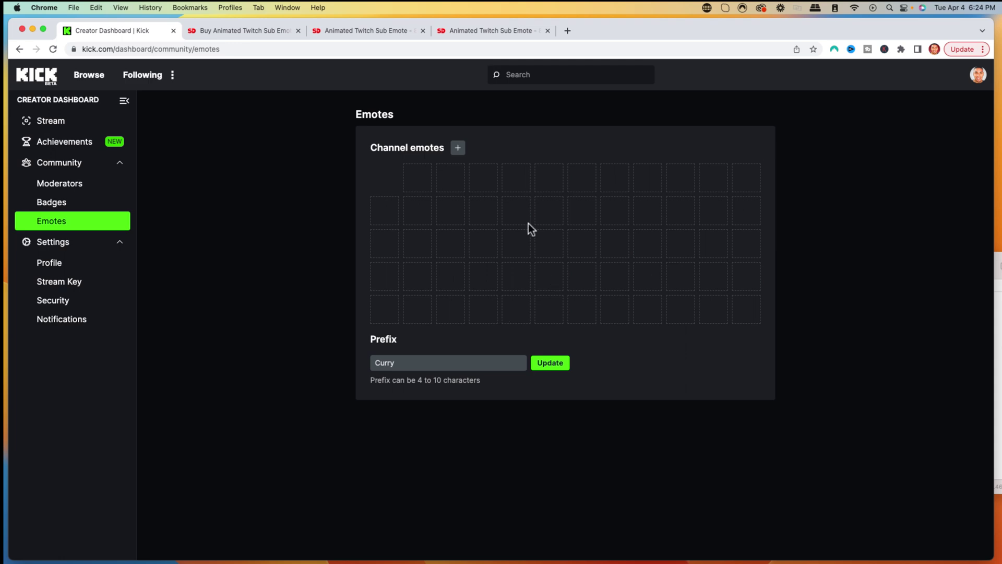
Step: Upload RAGE 112x112.gif from the pack's RAGE folder as a new emote named Rage
mouse_move(397, 182)
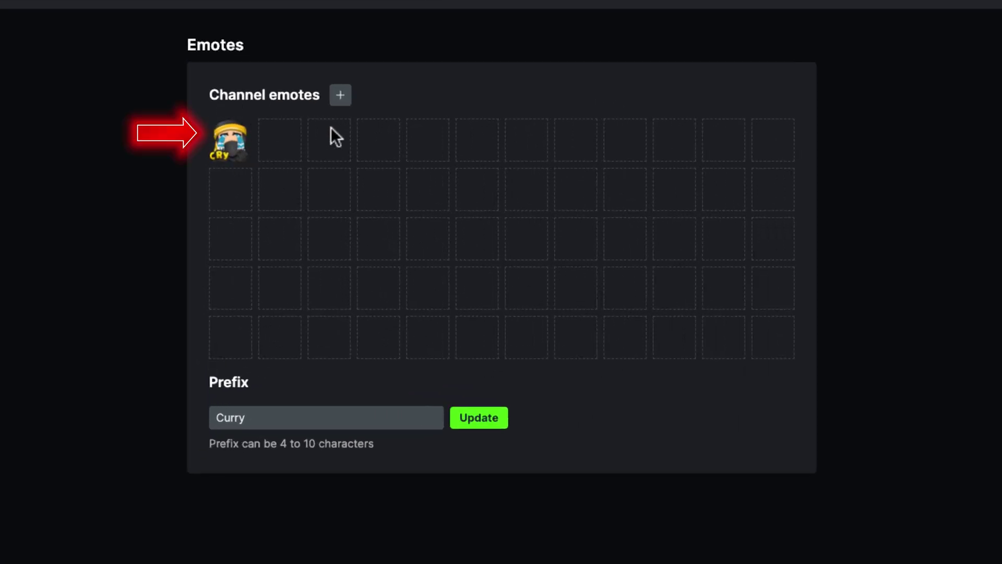
left_click(340, 95)
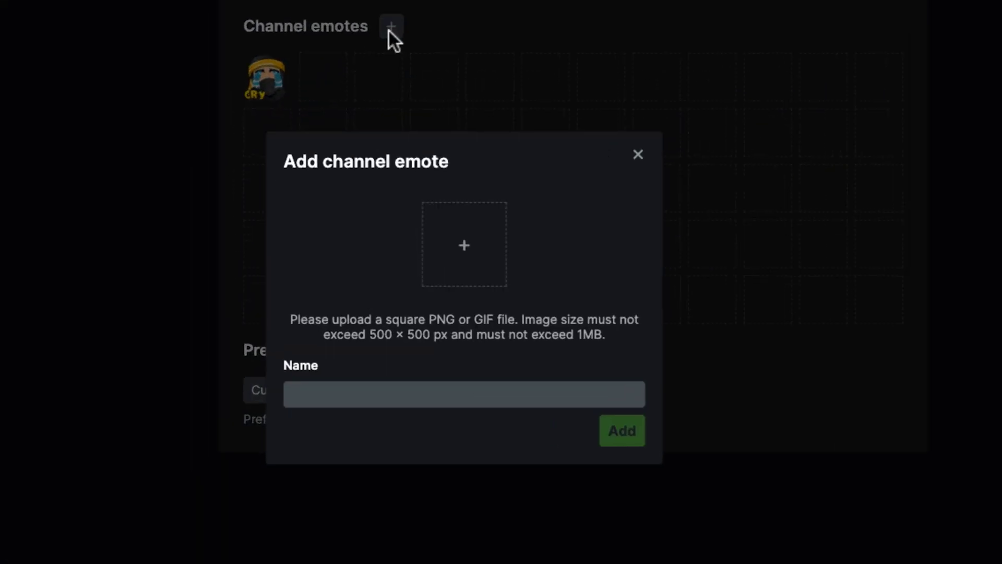
left_click(400, 290)
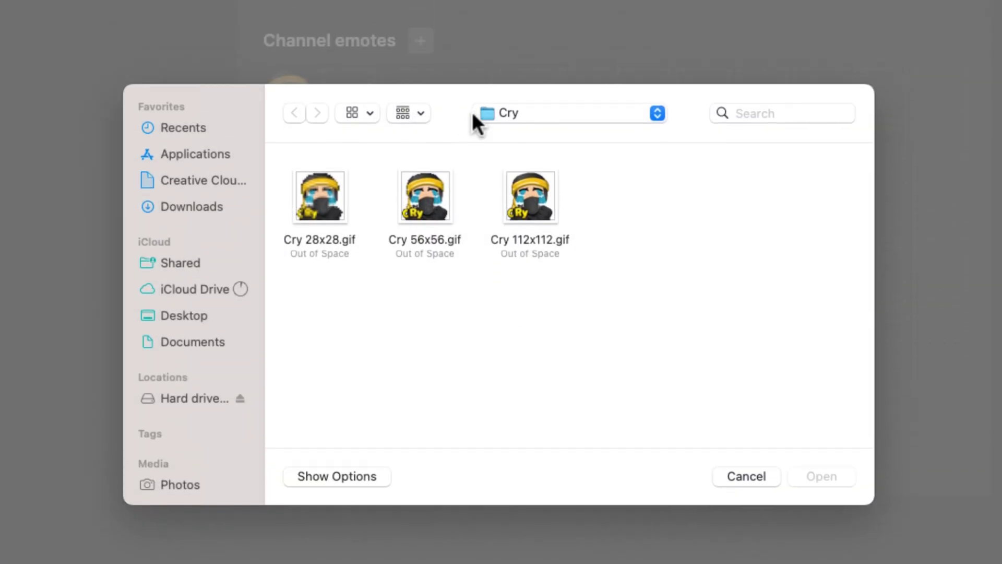
left_click(519, 115)
left_click(536, 137)
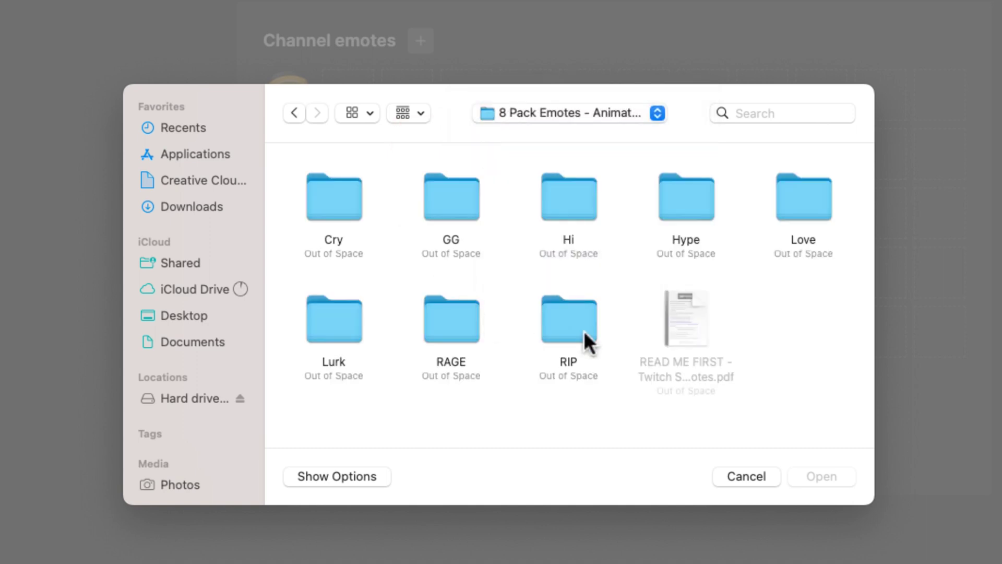
double_click(452, 326)
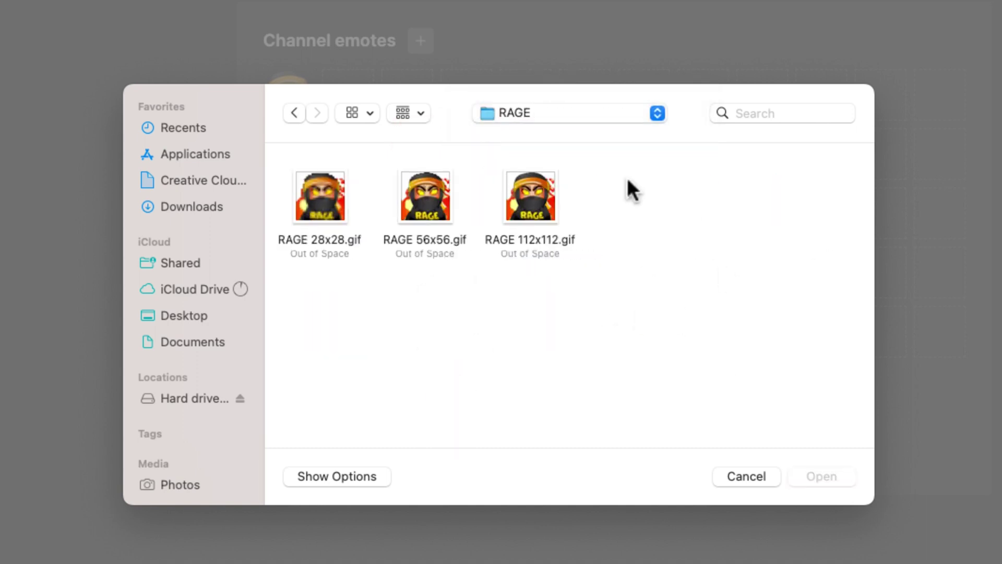
left_click(537, 195)
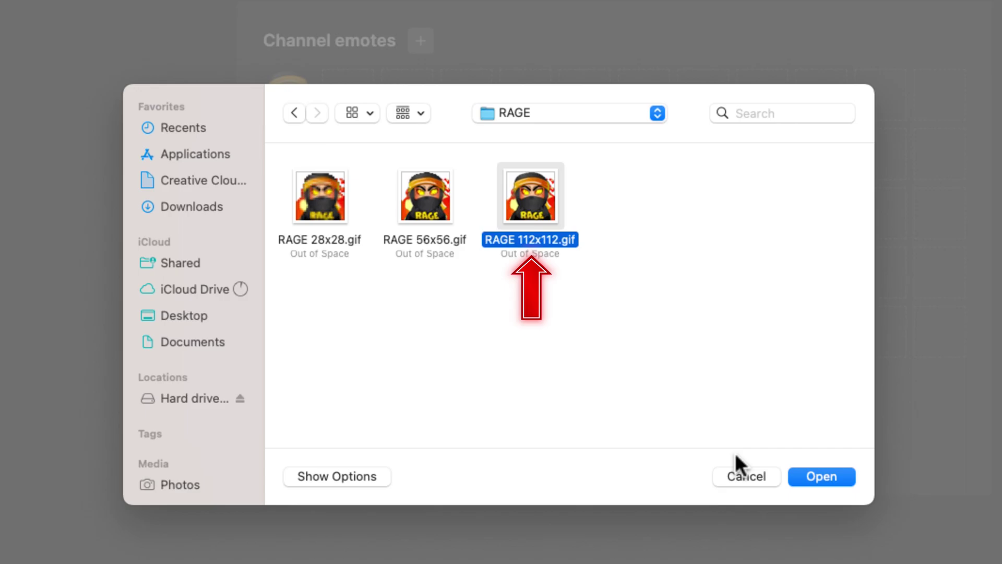
left_click(821, 476)
left_click(449, 377)
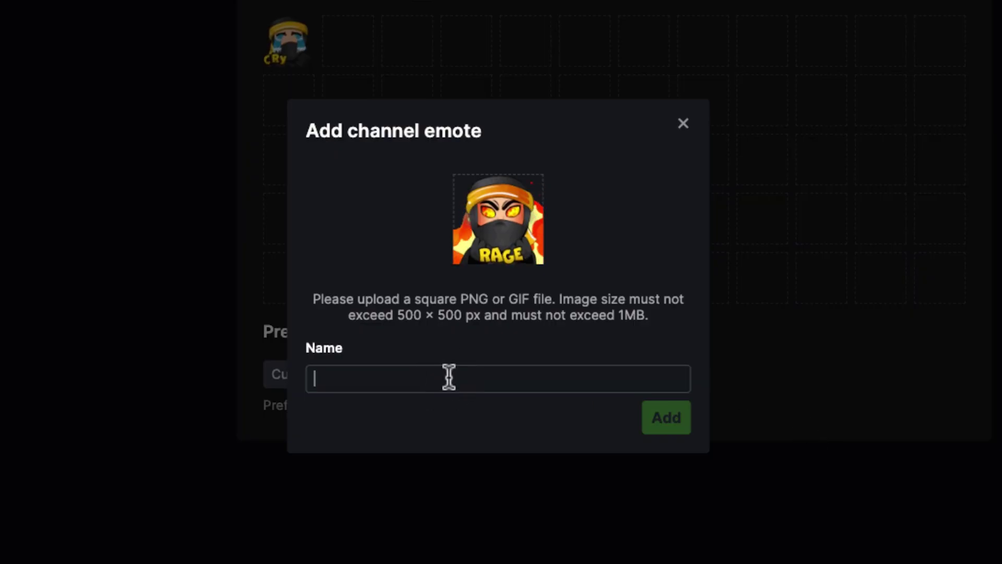
type("Rage")
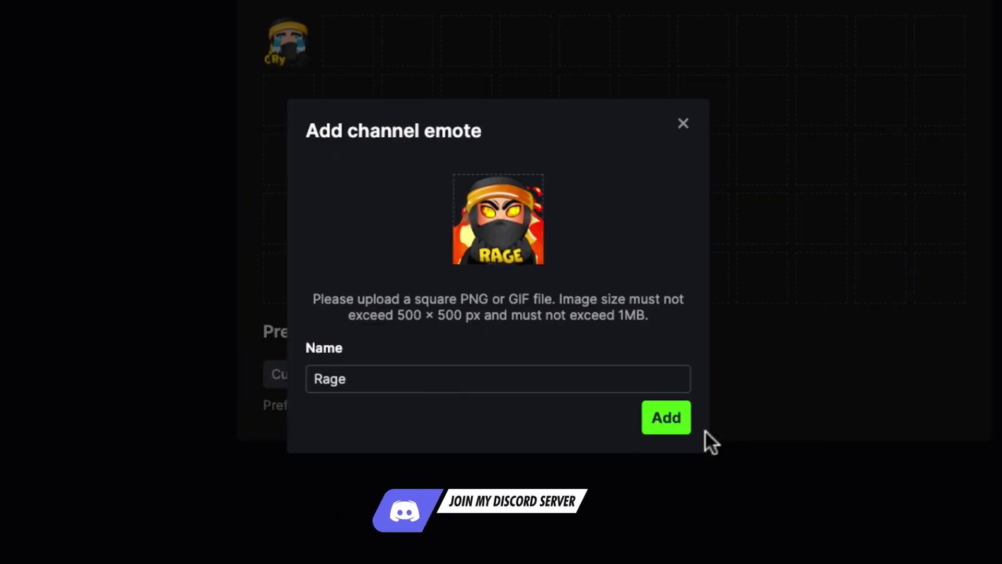
left_click(681, 428)
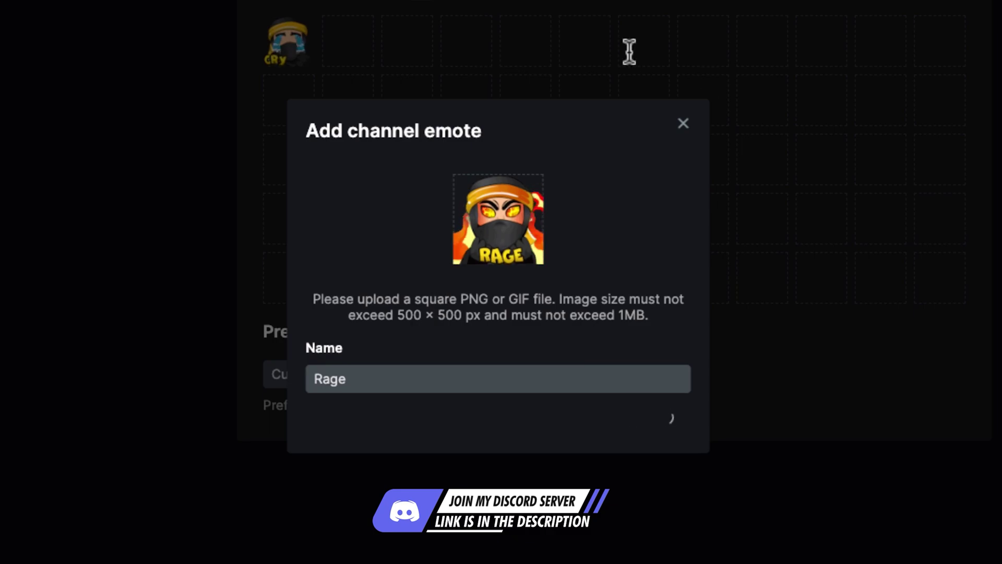
left_click(508, 99)
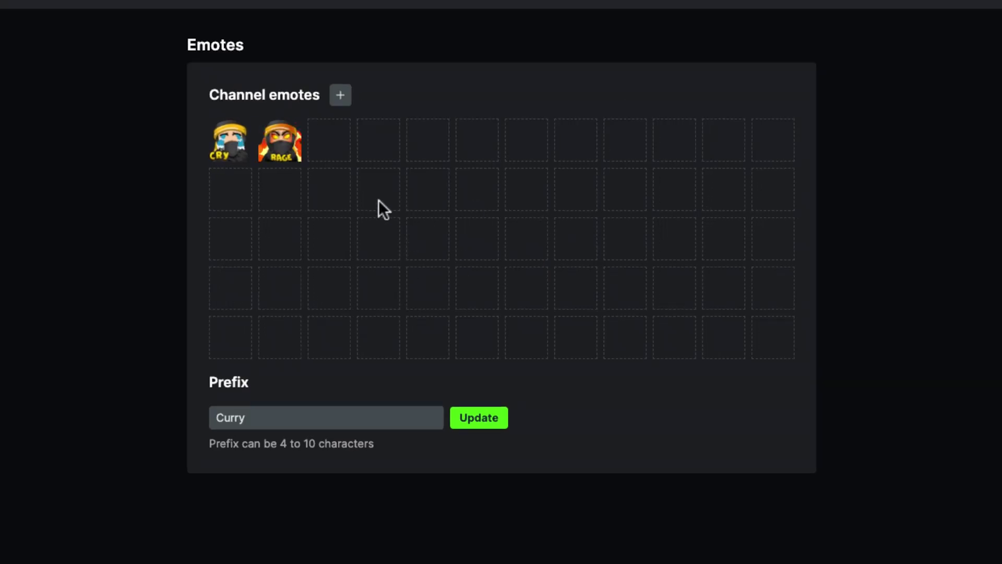
Step: Upload GG 112x112.gif from the pack's GG folder as a new emote named GG
left_click(340, 95)
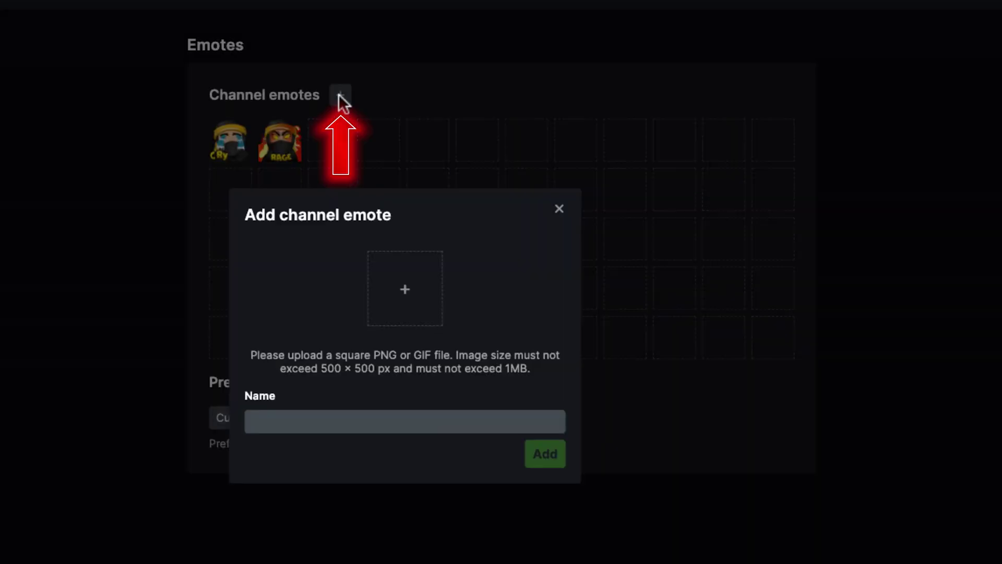
left_click(498, 222)
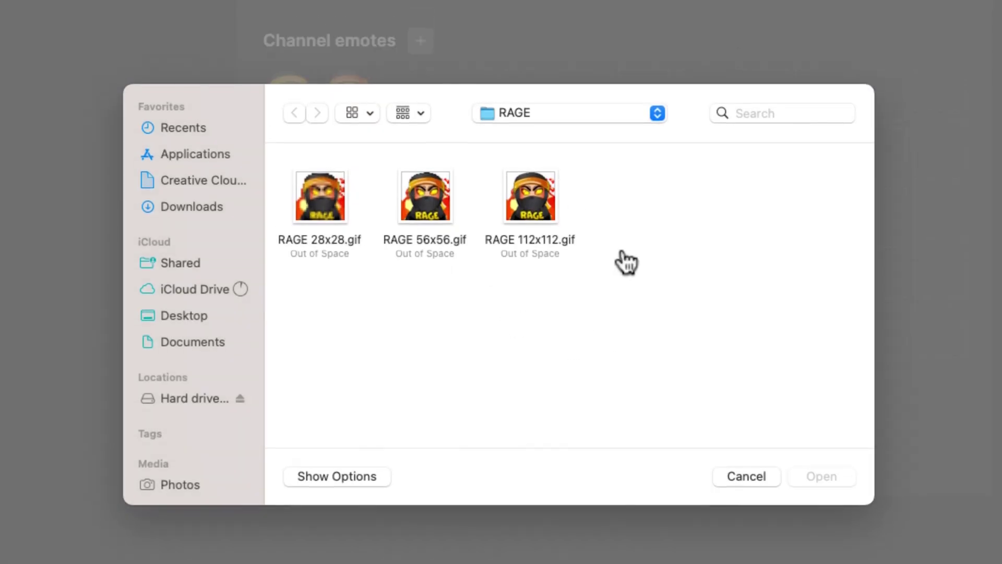
left_click(543, 123)
left_click(545, 135)
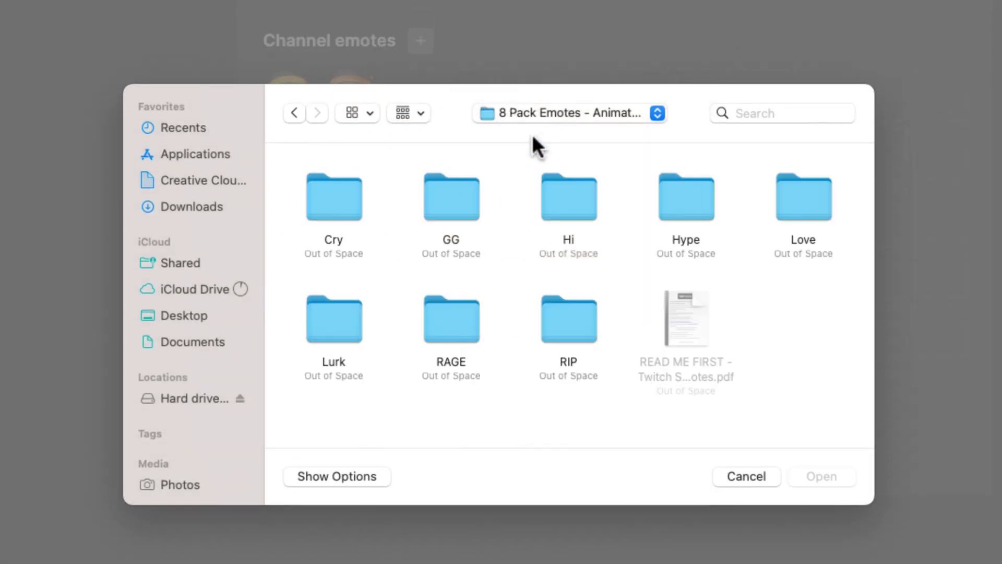
double_click(452, 205)
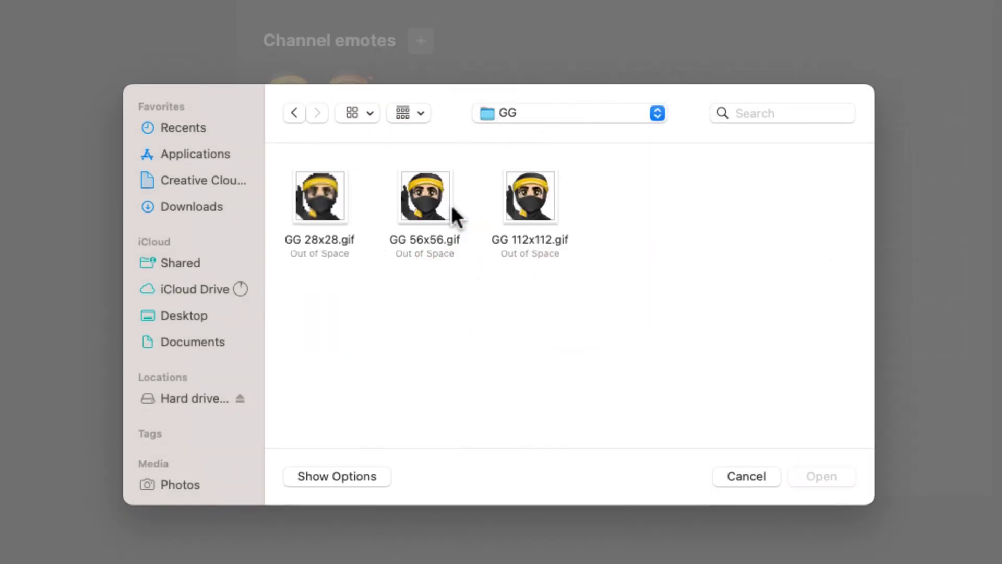
left_click(544, 196)
left_click(813, 473)
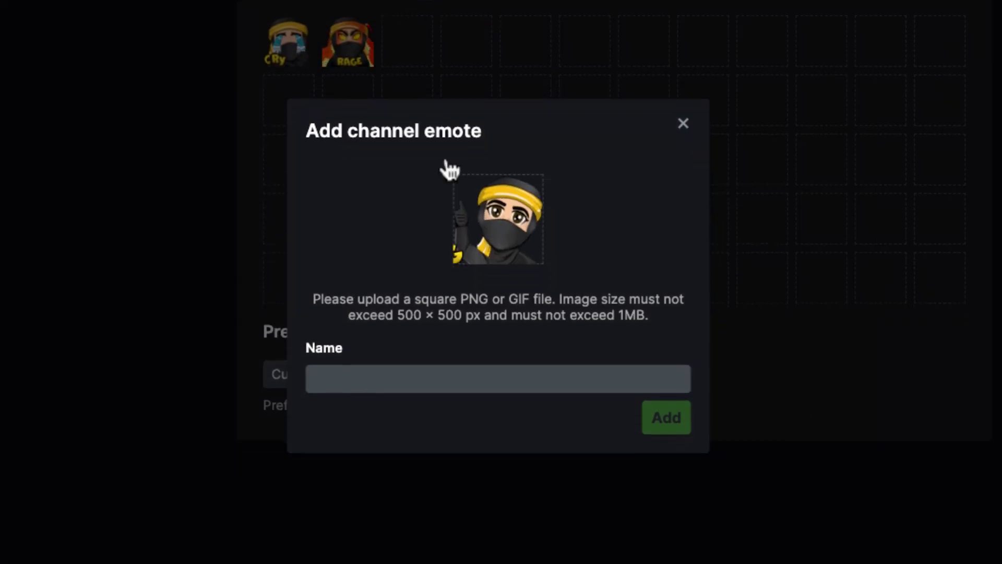
left_click(376, 372)
type("GG")
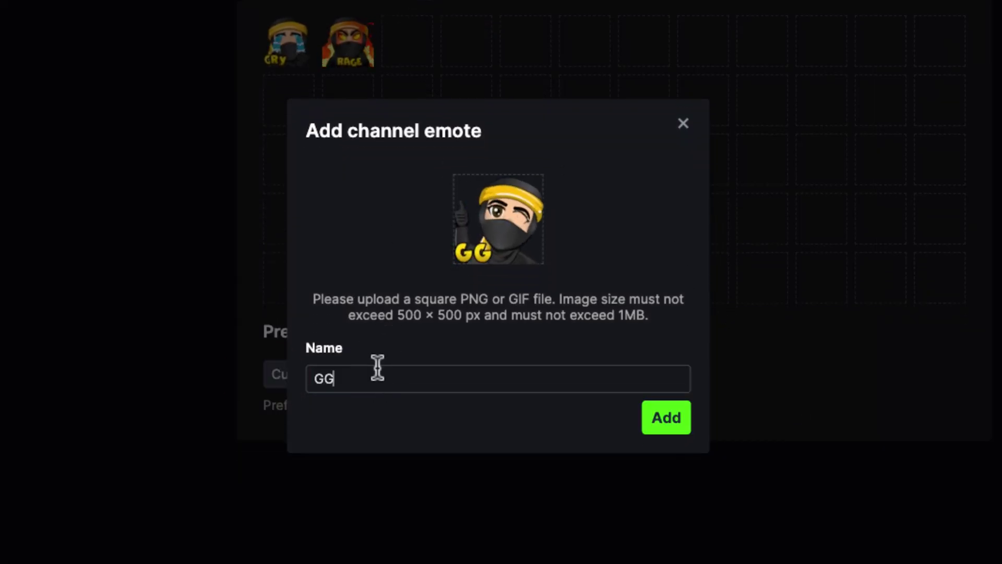
left_click(660, 419)
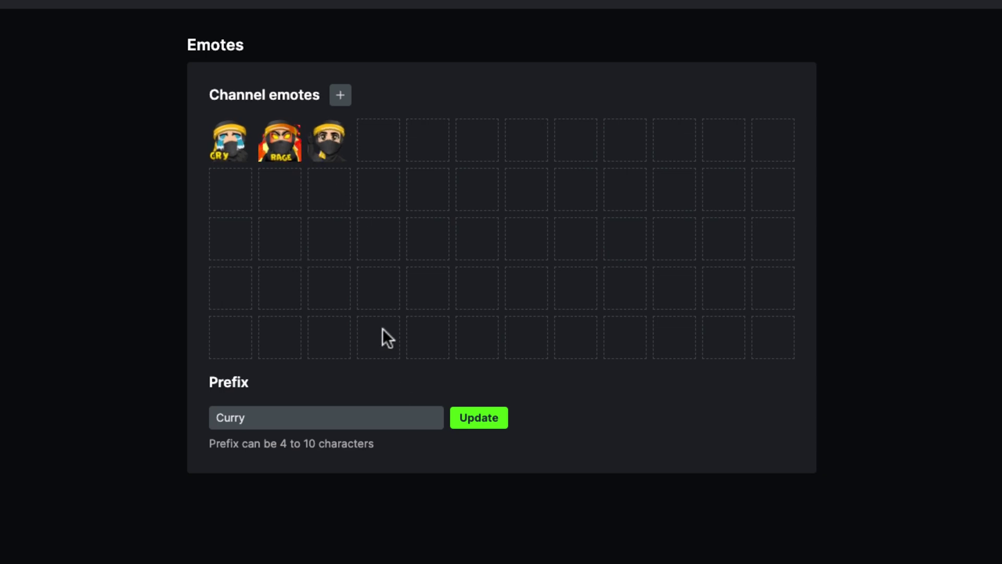
Step: Update the emote prefix to Curry, then view the LASCurry public channel page
left_click(475, 418)
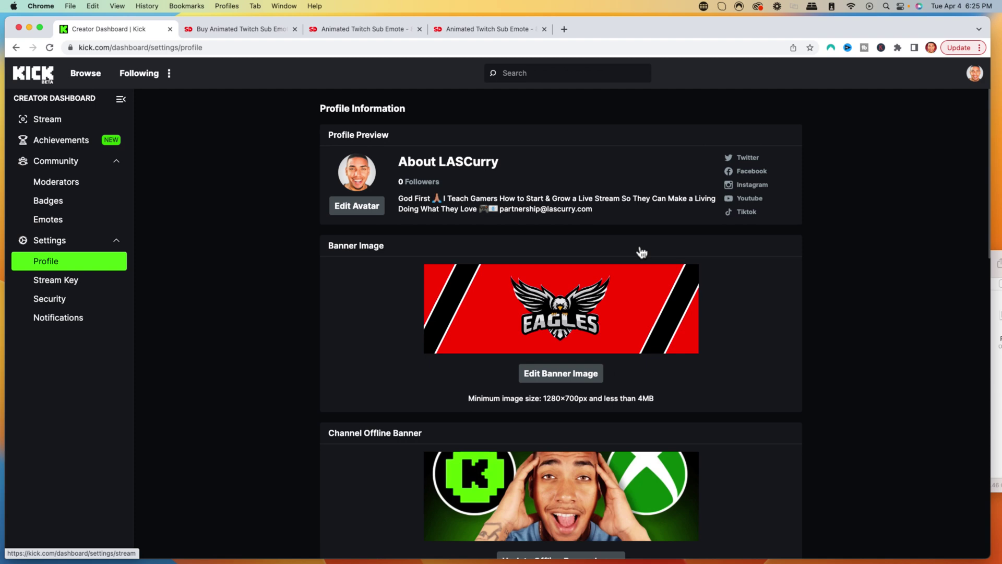
left_click(975, 77)
left_click(934, 97)
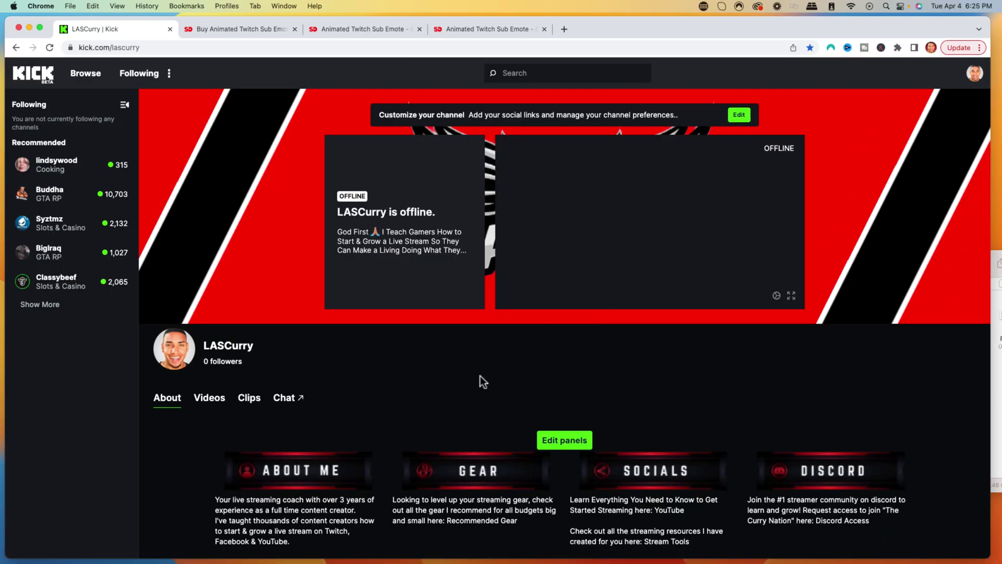
scroll(480, 379, "down", 2)
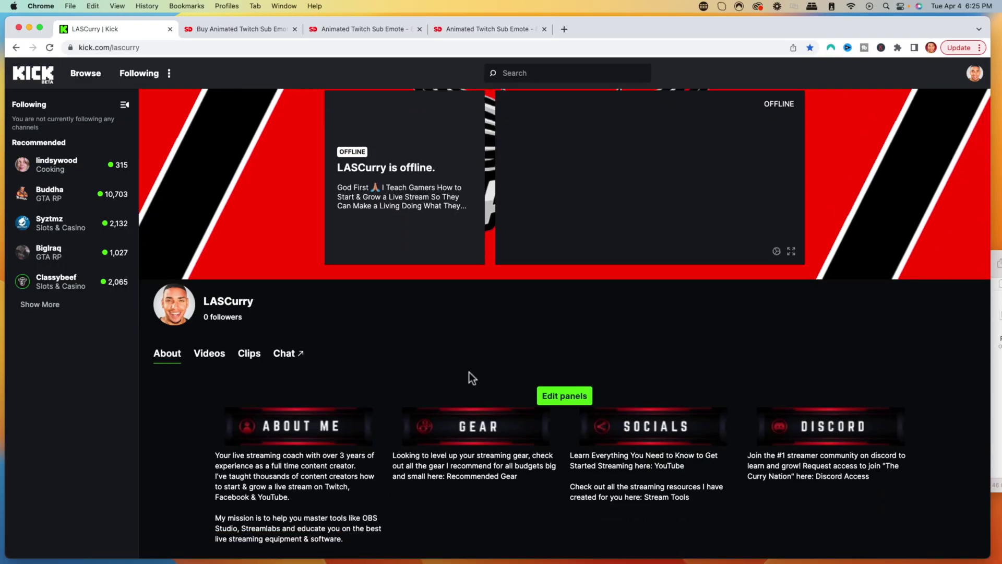
scroll(469, 372, "up", 1)
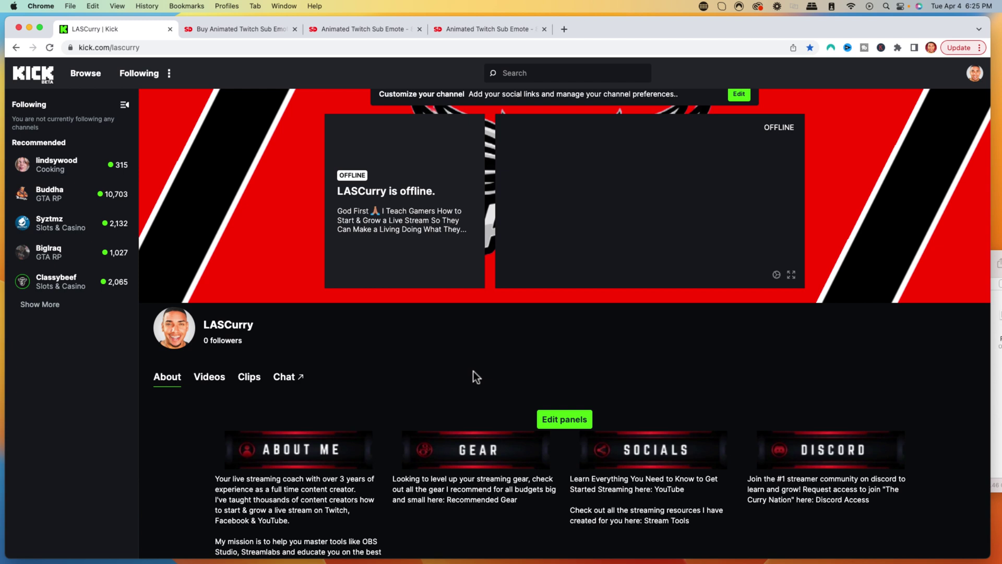